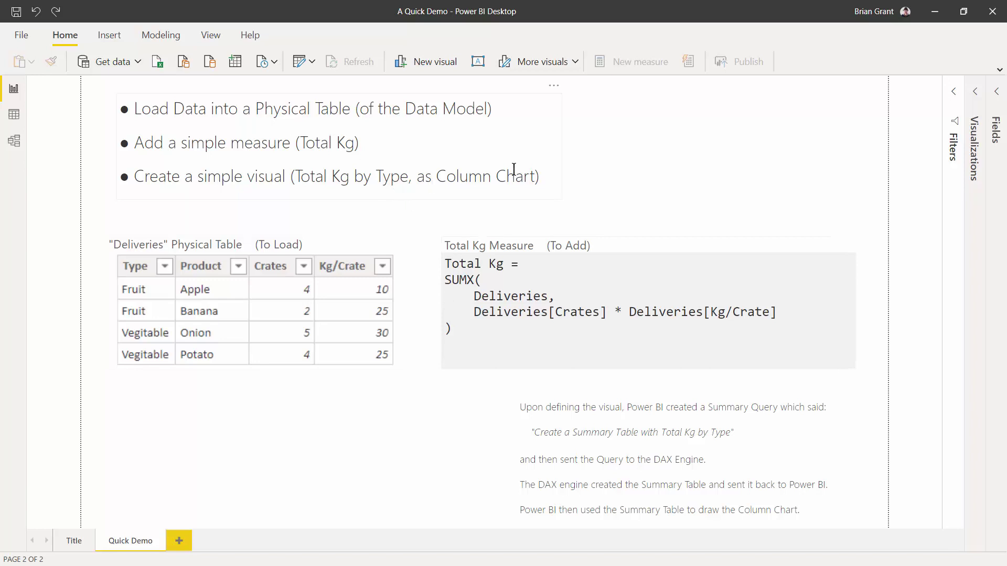
Load the Deliveries table from the Excel workbook Deliveries.xlsx and check its rows in the data view
{"action": "left_click", "coordinate": [998, 72]}
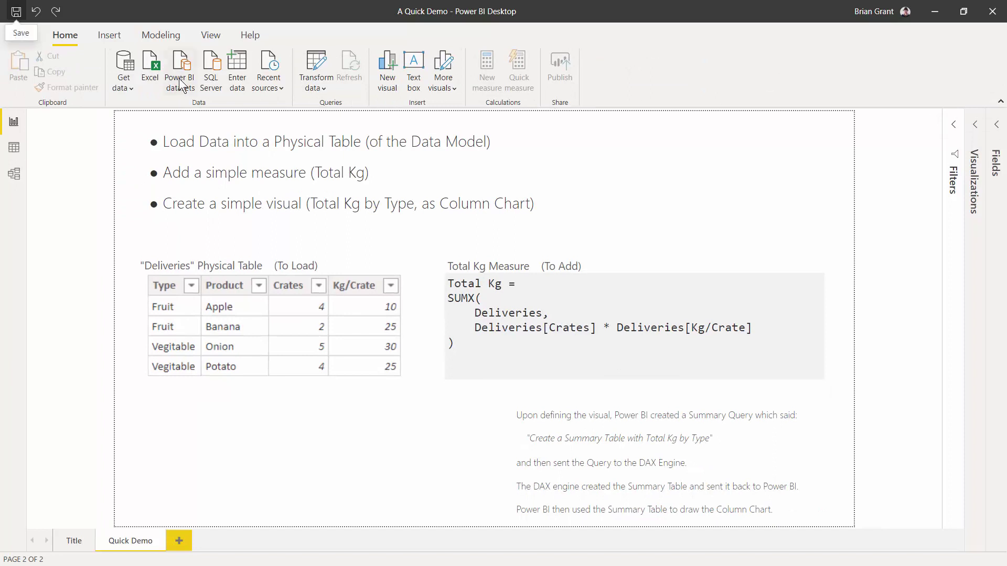
{"action": "left_click", "coordinate": [154, 71]}
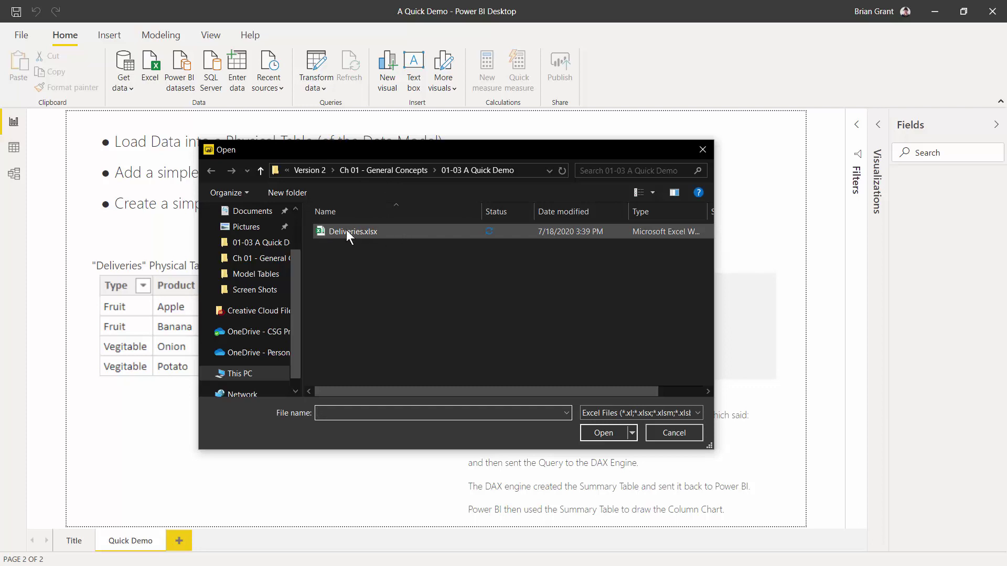
{"action": "left_click", "coordinate": [329, 232]}
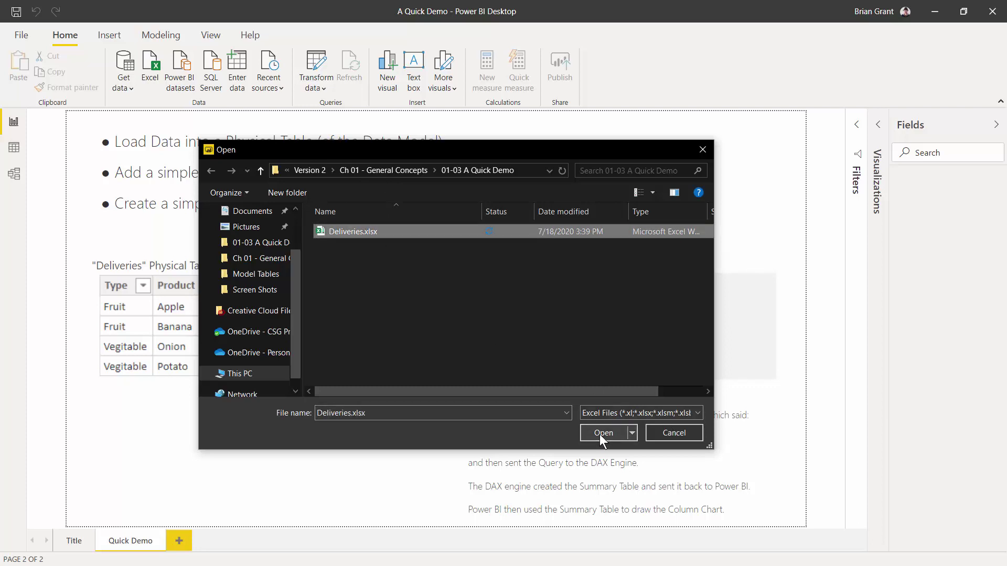
{"action": "double_click", "coordinate": [369, 231]}
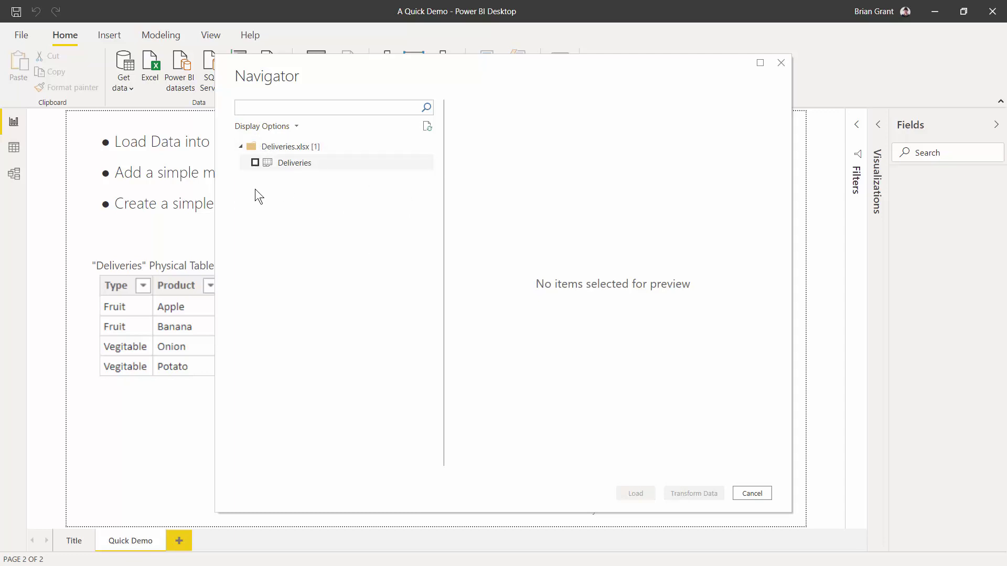
{"action": "left_click", "coordinate": [279, 162]}
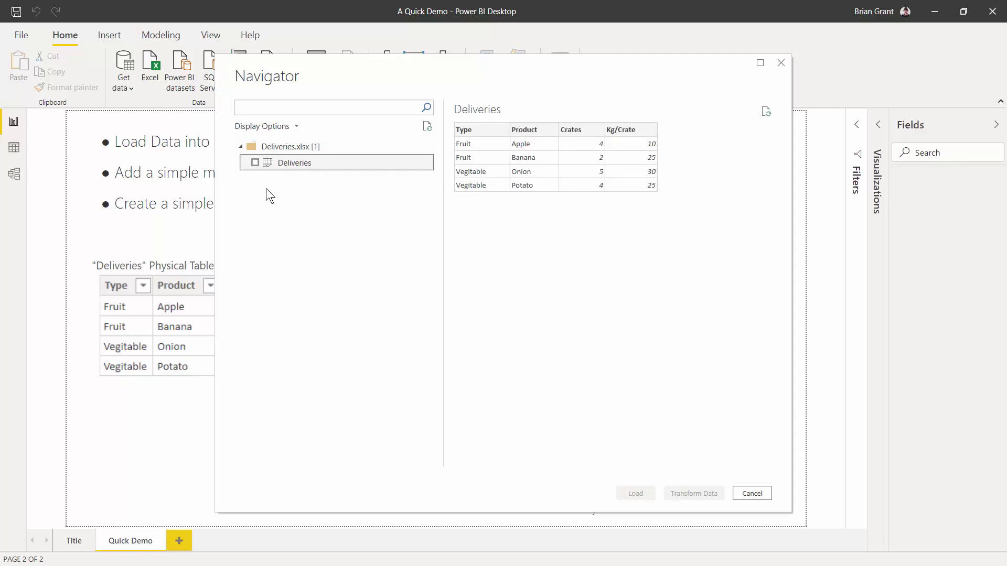
{"action": "left_click", "coordinate": [252, 163]}
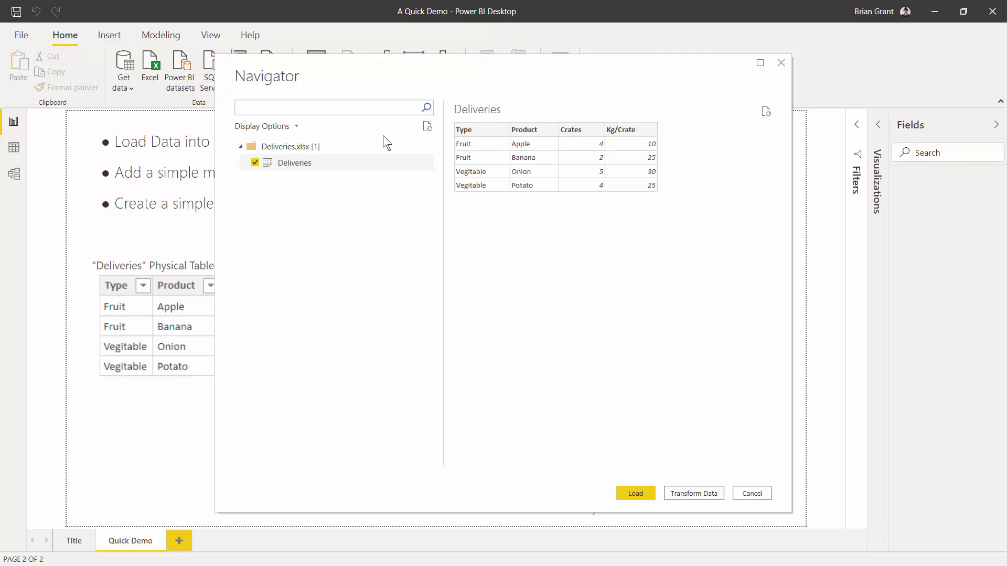
{"action": "left_click", "coordinate": [636, 493]}
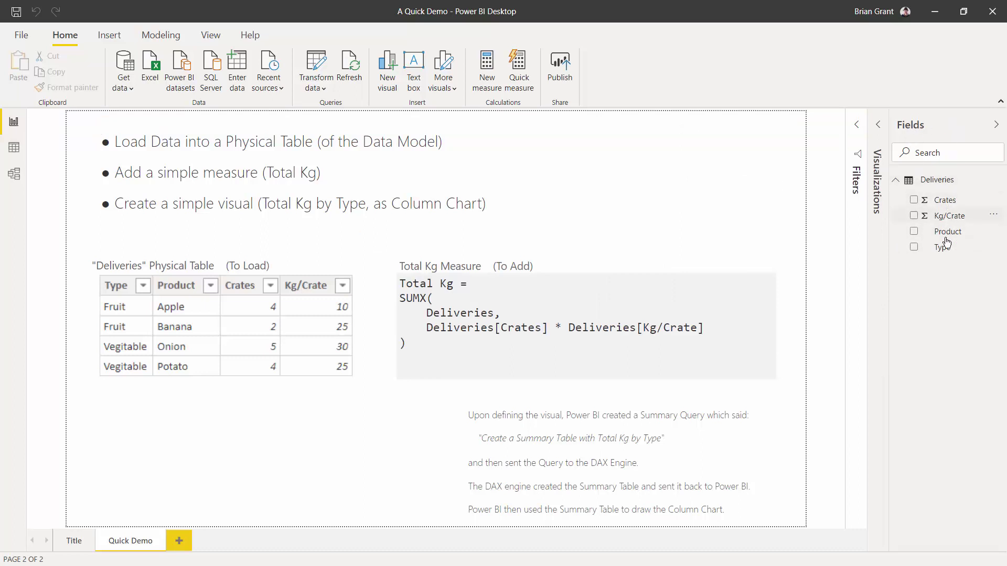
{"action": "left_click", "coordinate": [16, 149]}
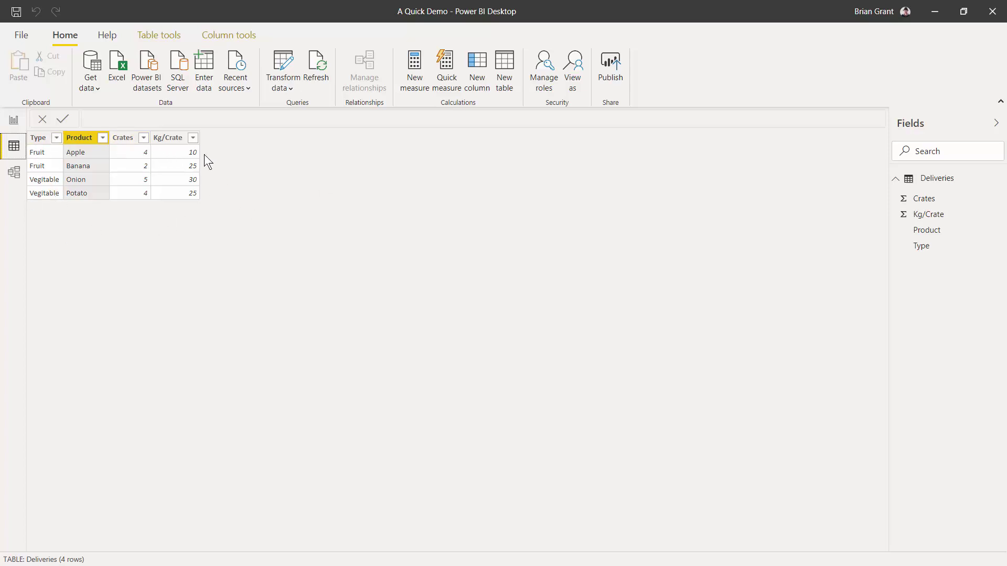
{"action": "left_click", "coordinate": [13, 121]}
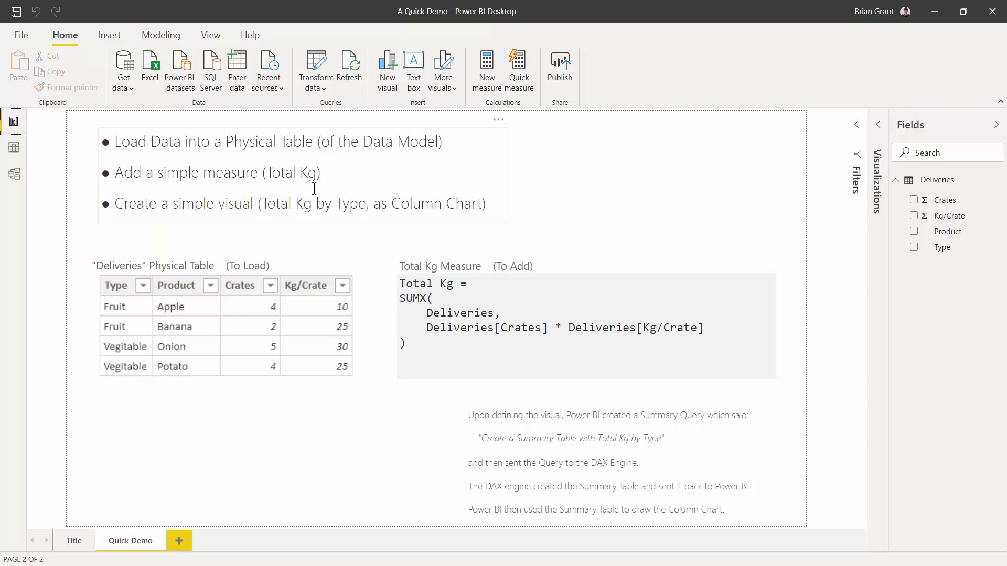
Create a new measure in the Deliveries table using the Total Kg SUMX formula copied from the report page's text box
{"action": "left_click", "coordinate": [436, 345]}
{"action": "left_click_drag", "start_coordinate": [437, 345], "coordinate": [396, 286]}
{"action": "key", "text": "ctrl+c"}
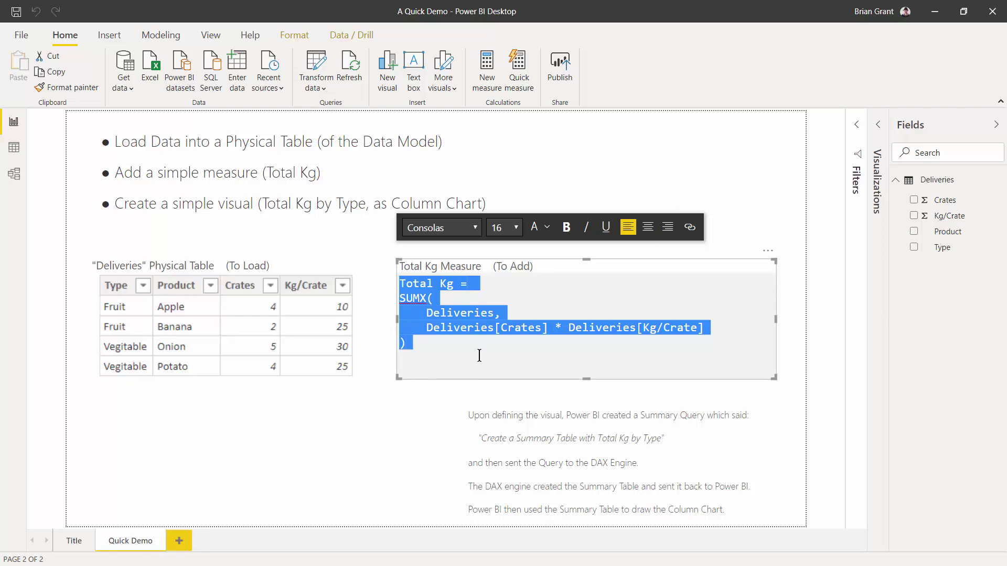
{"action": "right_click", "coordinate": [925, 184]}
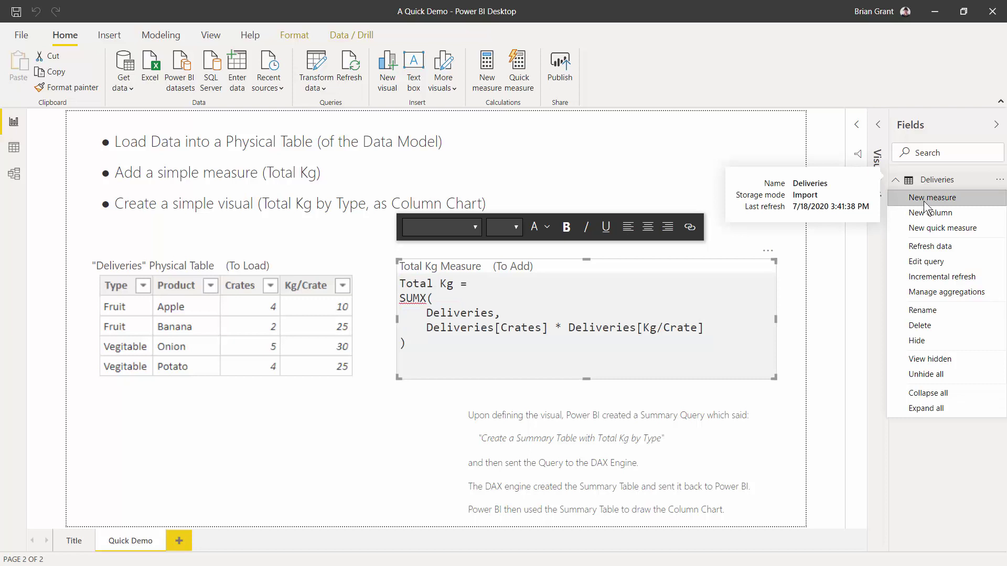
{"action": "left_click", "coordinate": [924, 202]}
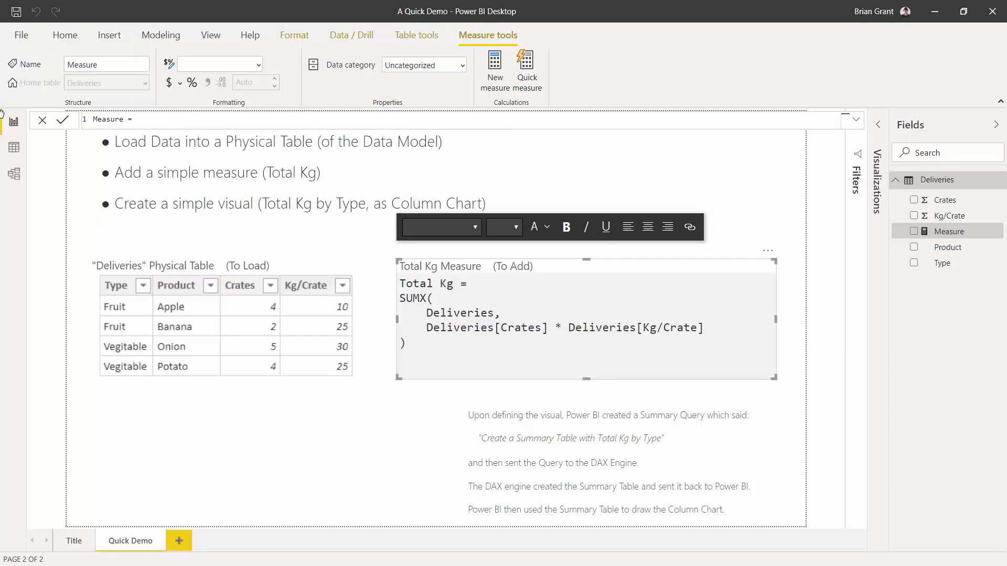
{"action": "key", "text": "ctrl+a"}
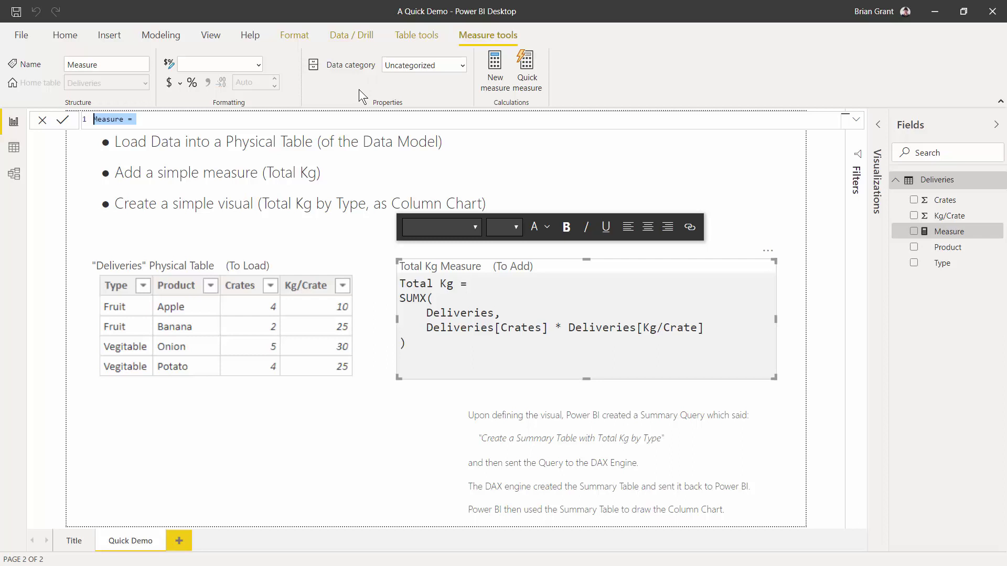
{"action": "key", "text": "ctrl+v"}
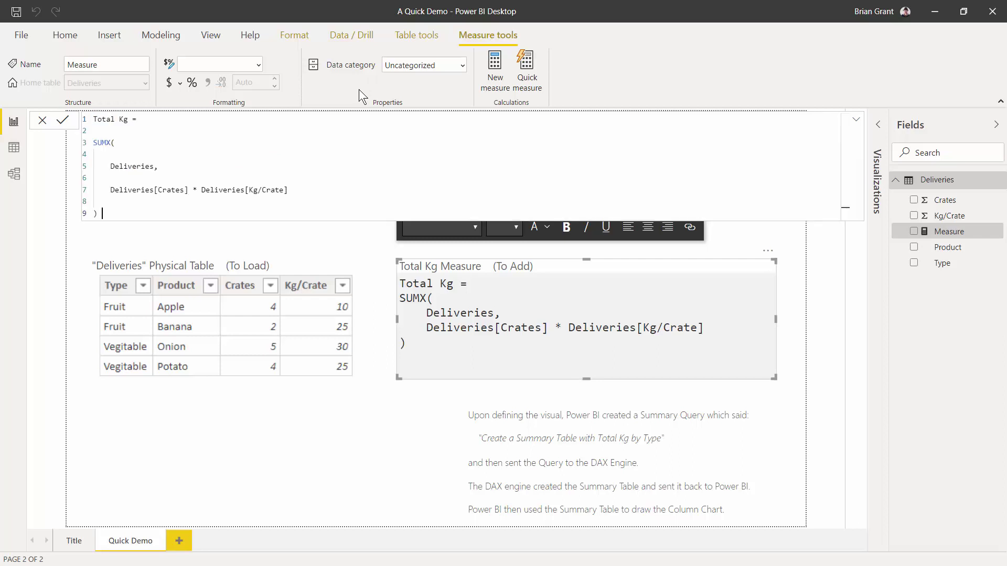
Remove the blank lines between the lines of the Total Kg formula
{"action": "key", "text": "Up"}
{"action": "key", "text": "Delete"}
{"action": "key", "text": "Up"}
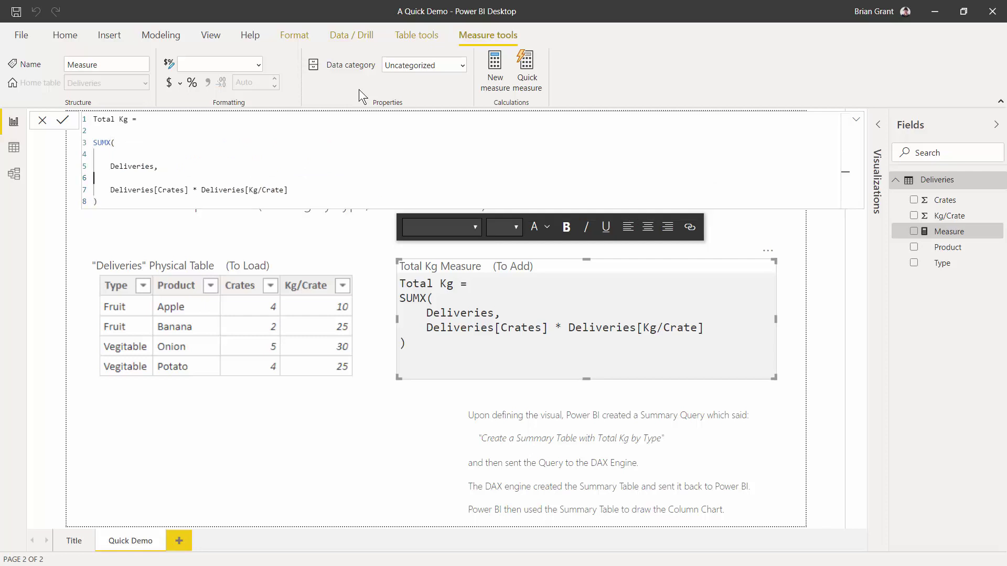
{"action": "key", "text": "BackSpace"}
{"action": "key", "text": "Up"}
{"action": "key", "text": "Up"}
{"action": "key", "text": "Delete"}
{"action": "key", "text": "Up"}
{"action": "key", "text": "Up"}
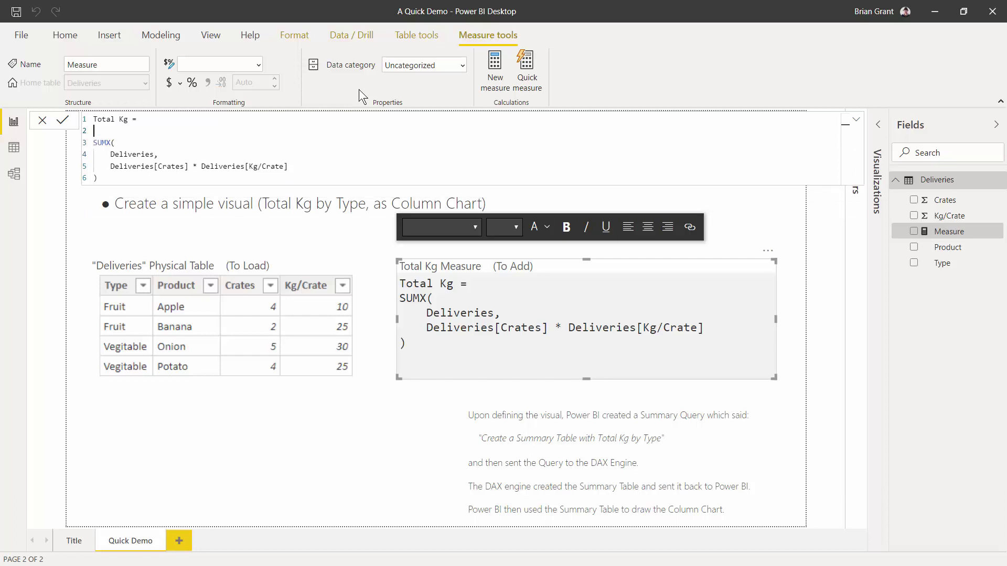
{"action": "key", "text": "Delete"}
{"action": "key", "text": "Up"}
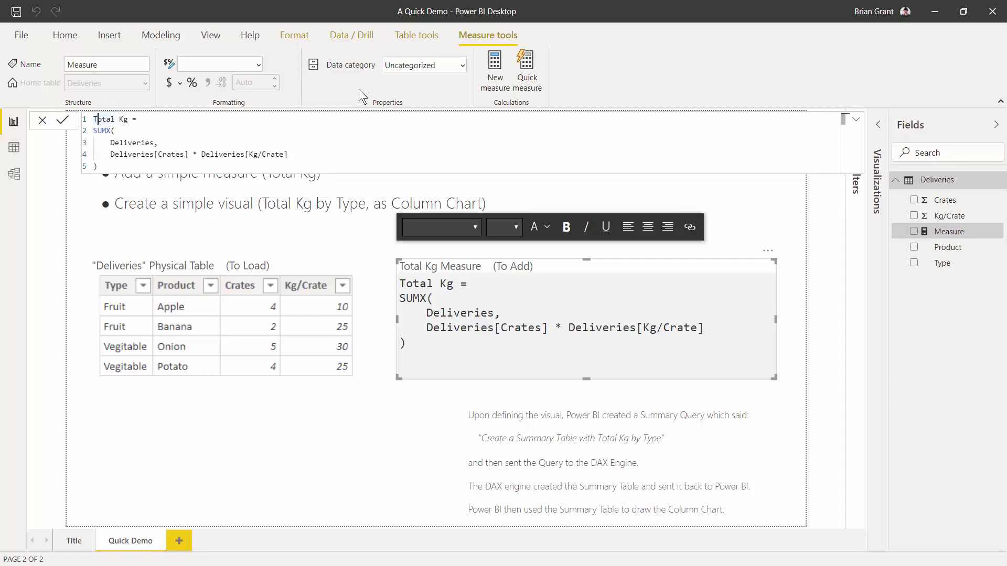
{"action": "key", "text": "Right"}
{"action": "key", "text": "Right"}
{"action": "key", "text": "Right"}
{"action": "key", "text": "ctrl+Right"}
{"action": "key", "text": "ctrl+Right"}
{"action": "key", "text": "ctrl+Right"}
{"action": "key", "text": "ctrl+Right"}
{"action": "key", "text": "Home"}
{"action": "key", "text": "shift+Down"}
{"action": "key", "text": "shift+Down"}
{"action": "key", "text": "shift+Down"}
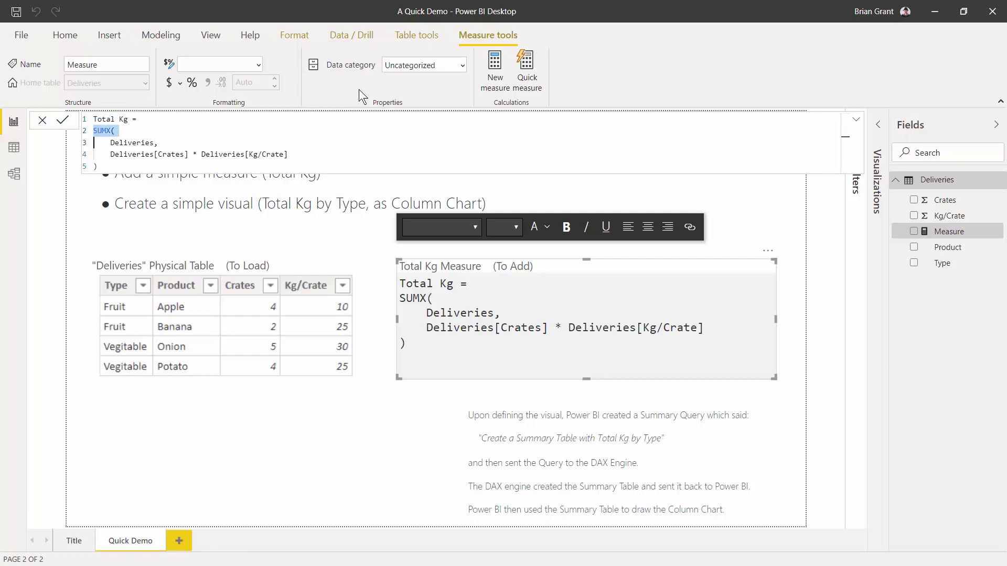
{"action": "key", "text": "shift+End"}
{"action": "key", "text": "Left"}
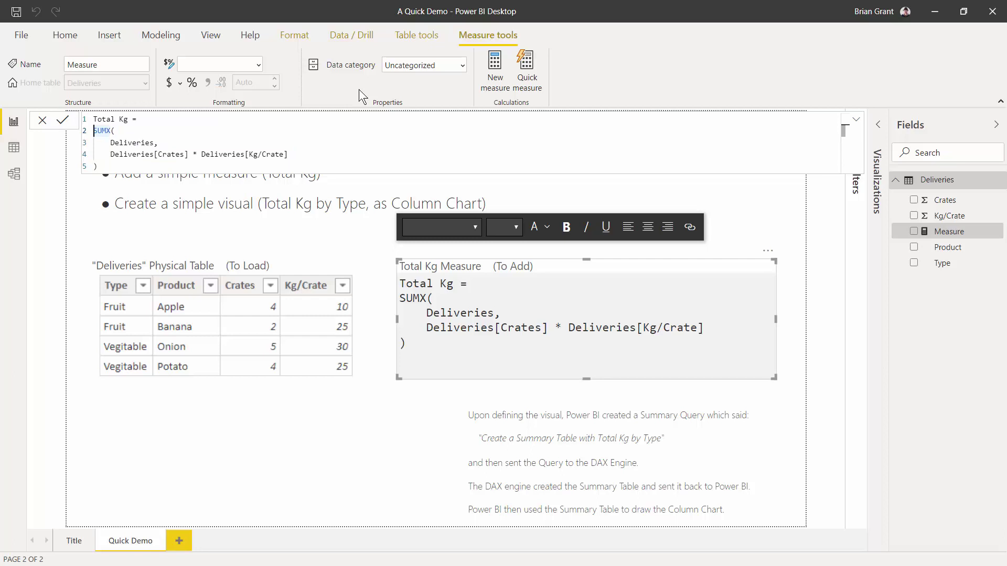
Commit the Total Kg measure formula
{"action": "left_click", "coordinate": [60, 125]}
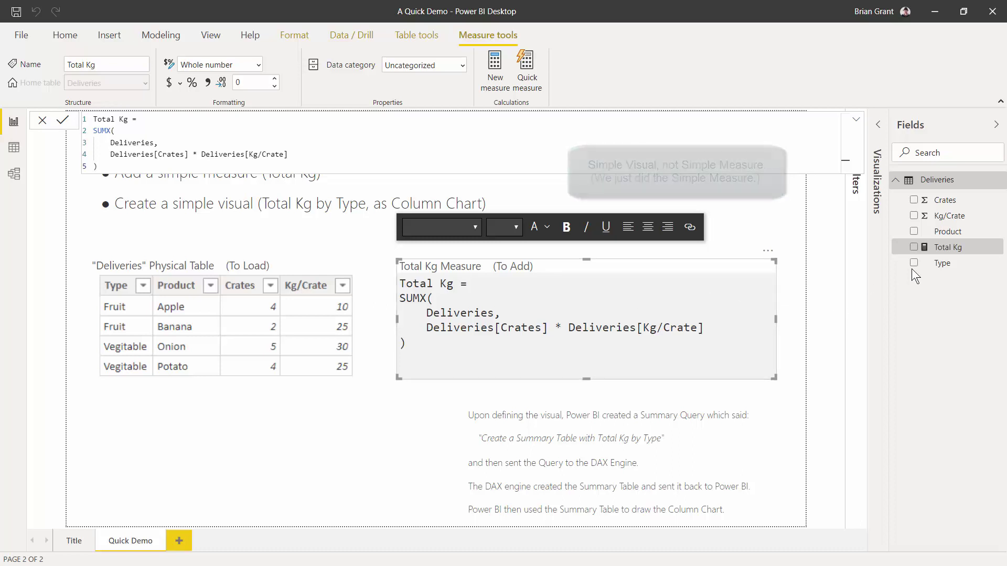
Create a table visual with Type and Total Kg in the empty area below the Deliveries table picture
{"action": "left_click_drag", "start_coordinate": [481, 326], "coordinate": [155, 450]}
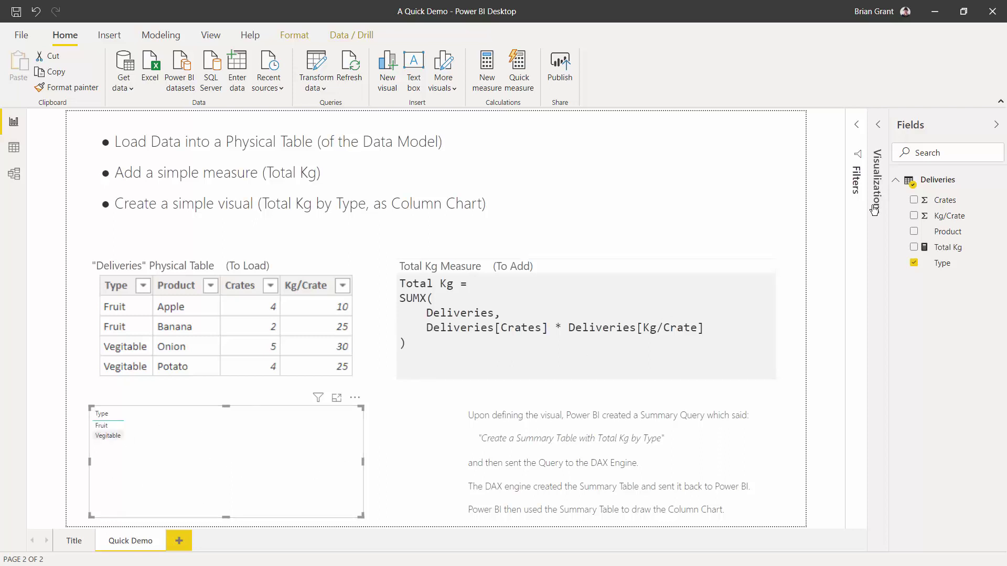
{"action": "left_click", "coordinate": [877, 122]}
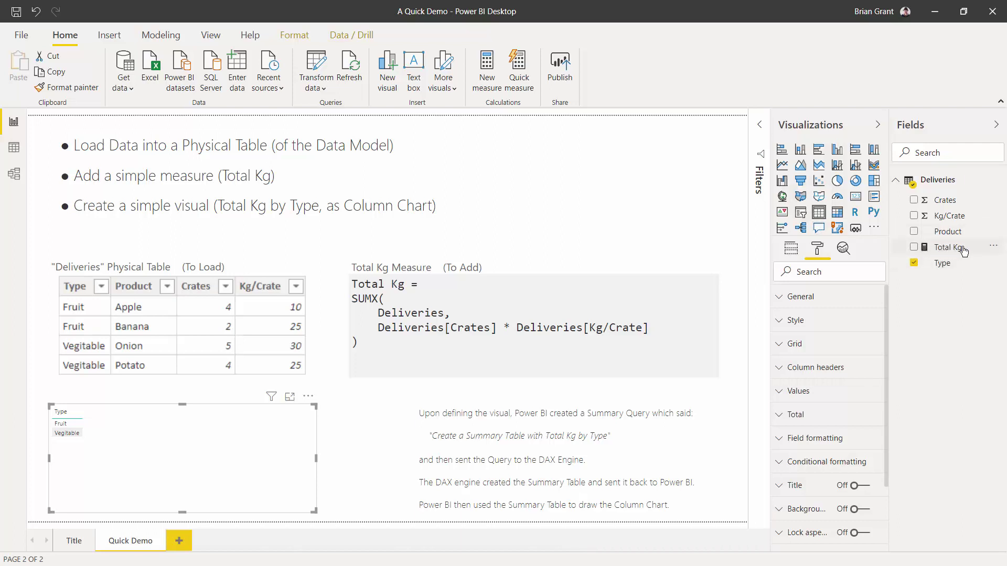
{"action": "left_click_drag", "start_coordinate": [963, 252], "coordinate": [147, 452]}
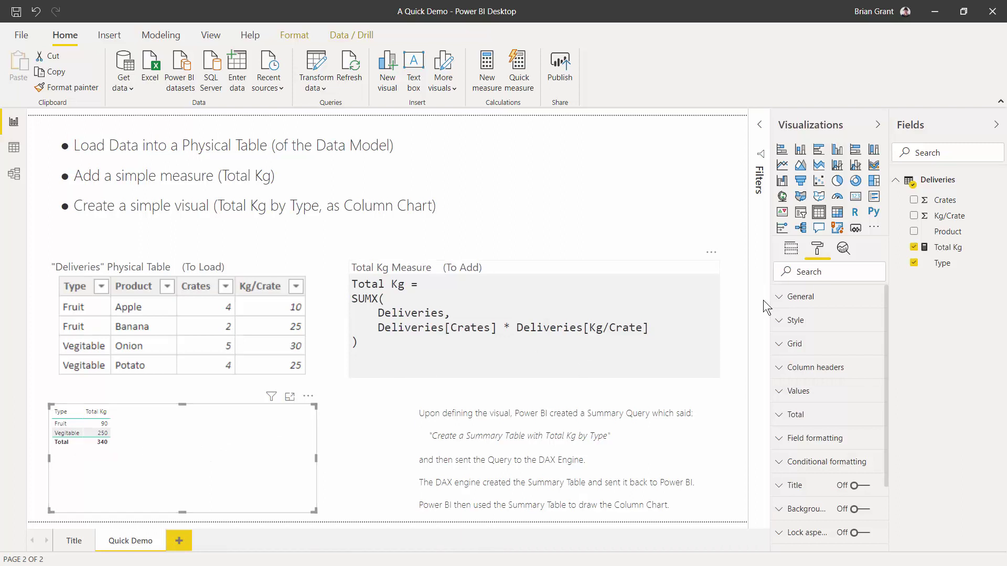
Convert the Total Kg by Type table visual to a stacked column chart and turn on its data labels
{"action": "left_click", "coordinate": [791, 248]}
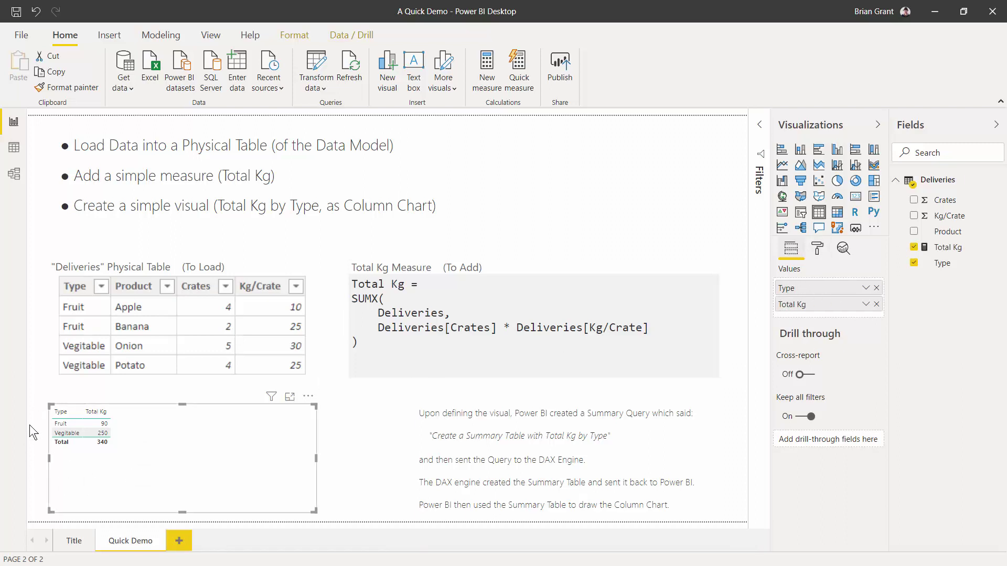
{"action": "left_click", "coordinate": [800, 155]}
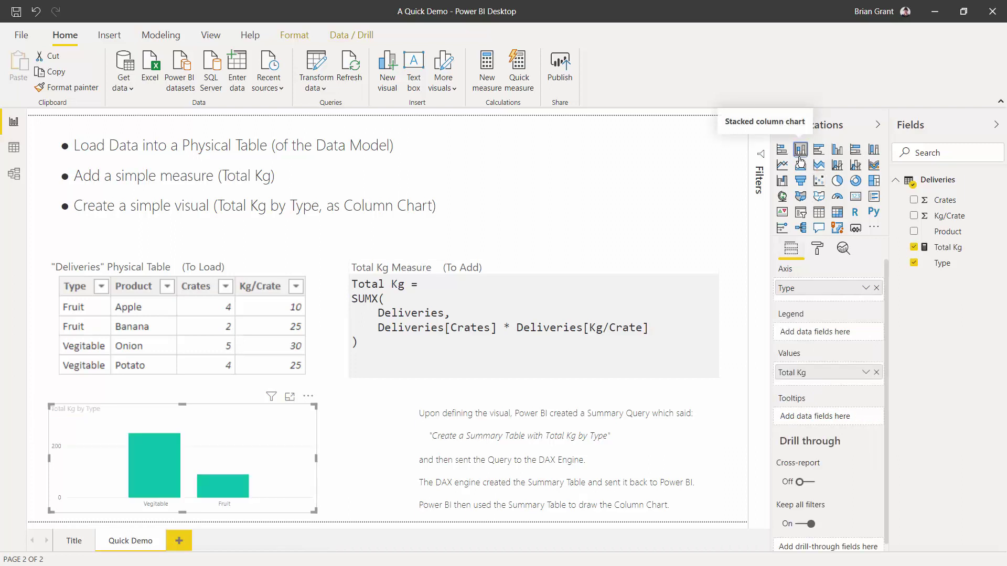
{"action": "left_click", "coordinate": [818, 249]}
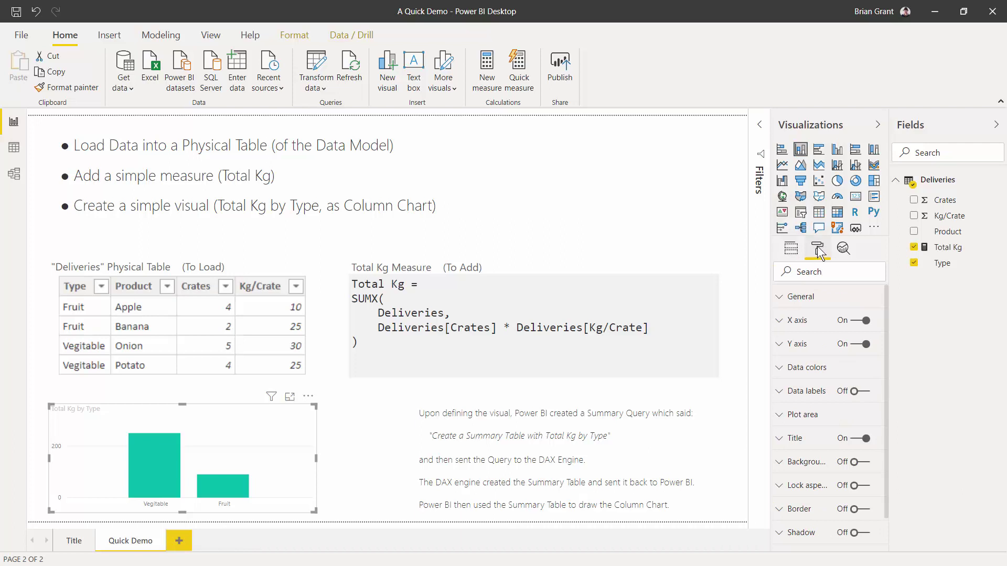
{"action": "left_click", "coordinate": [862, 392]}
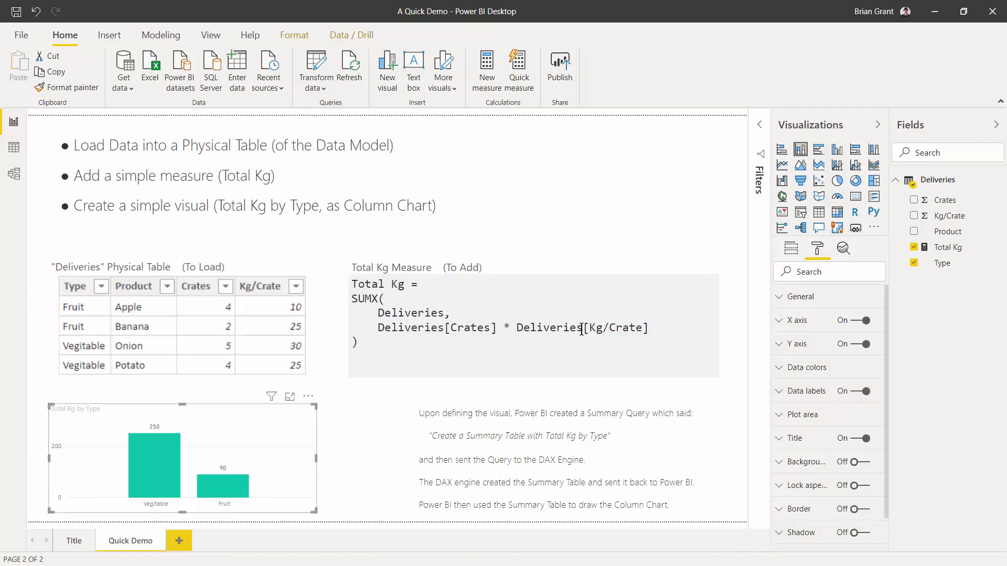
Change the column chart back to a table visual and turn off its totals row
{"action": "left_click", "coordinate": [819, 212]}
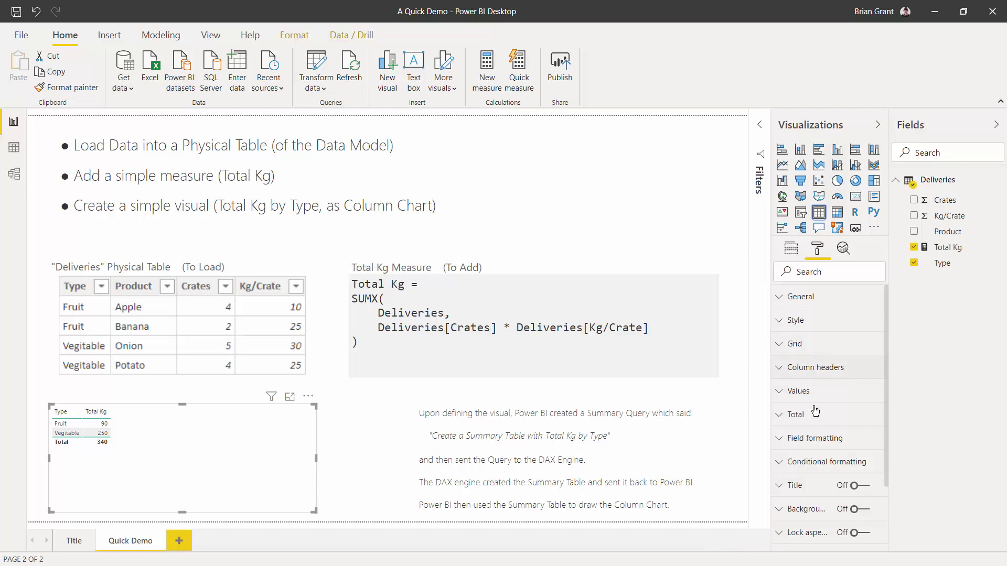
{"action": "left_click", "coordinate": [789, 423]}
{"action": "left_click", "coordinate": [811, 458]}
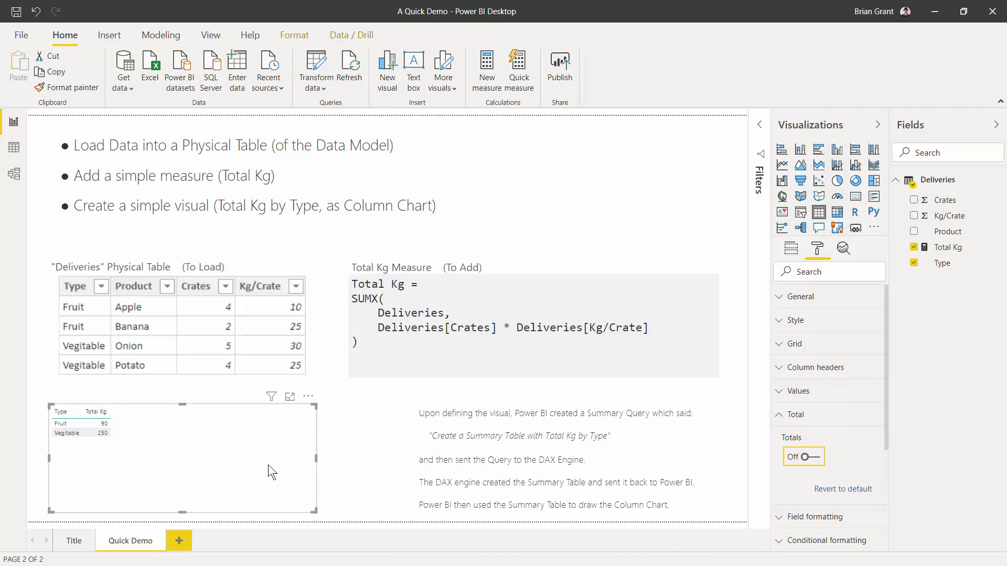
{"action": "left_click", "coordinate": [325, 458]}
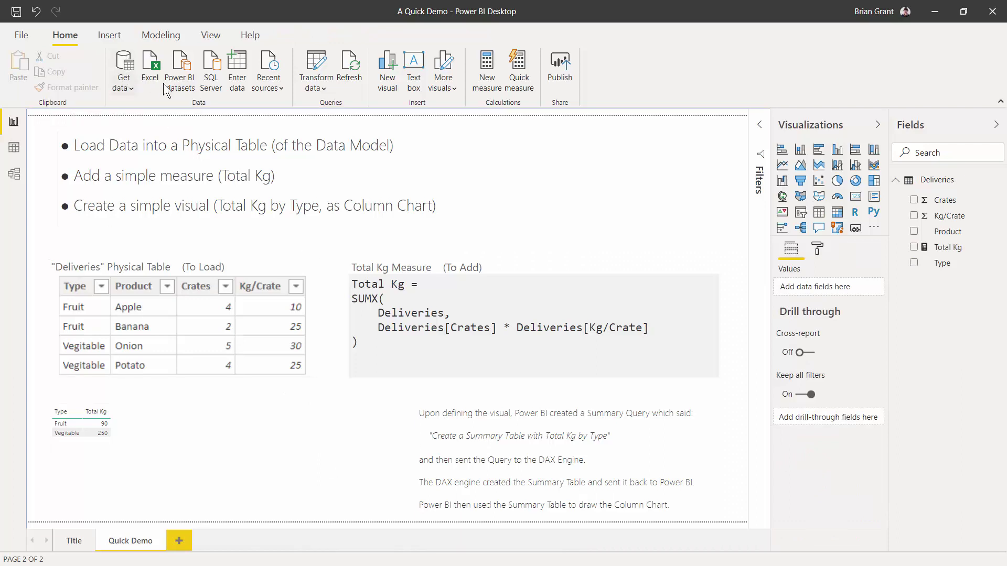
{"action": "left_click", "coordinate": [124, 84]}
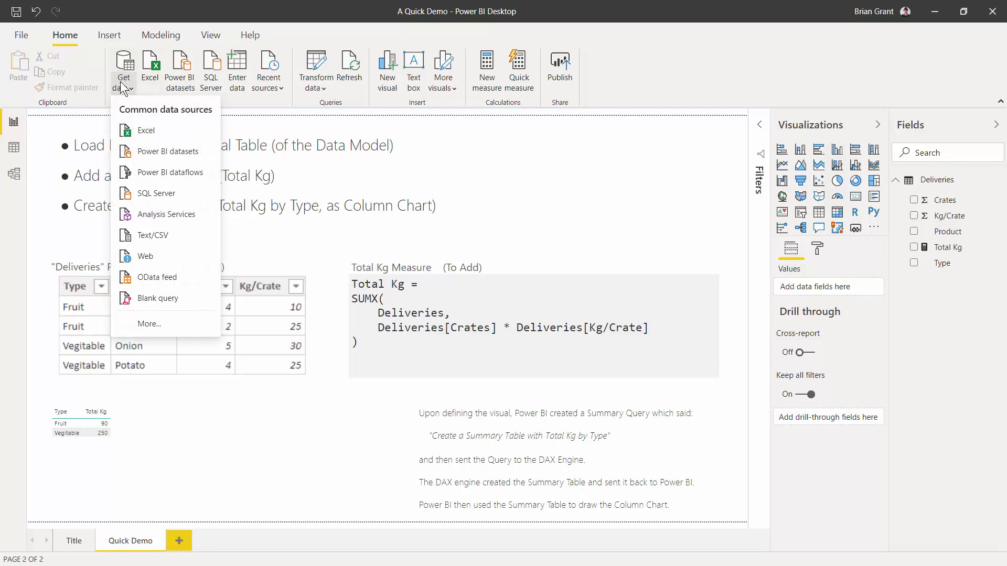
{"action": "left_click", "coordinate": [289, 187]}
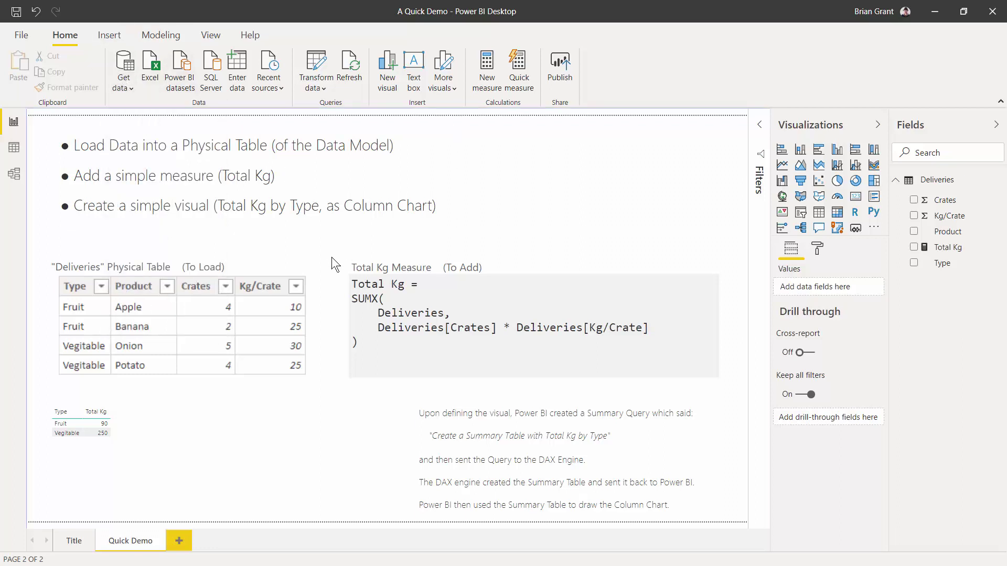